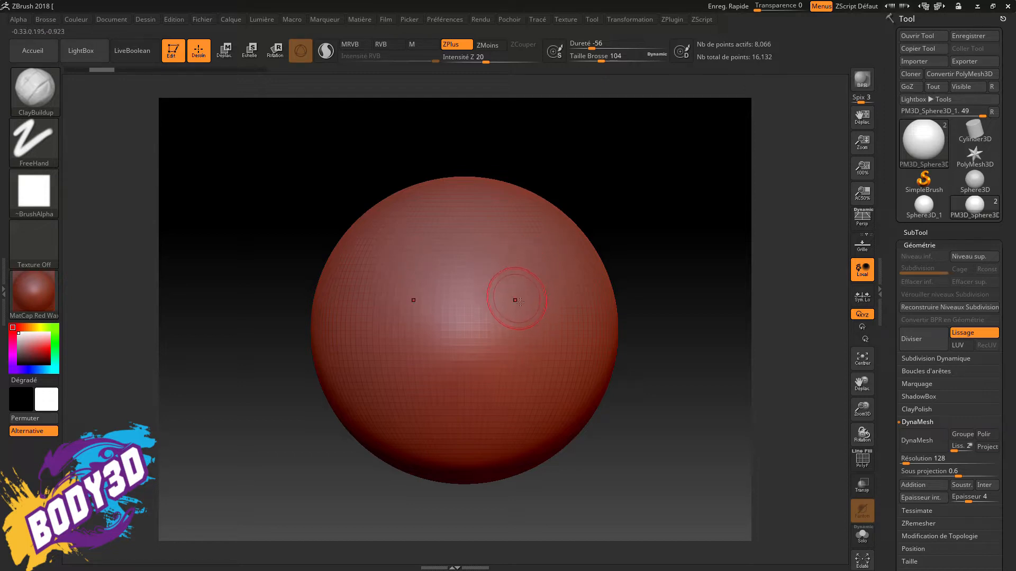
Step: Try a mirrored ClayBuildup stroke on the front of the sphere and undo it
mouse_move(520, 302)
left_mouse_down()
mouse_move(505, 318)
mouse_move(567, 257)
mouse_move(503, 336)
left_mouse_up()
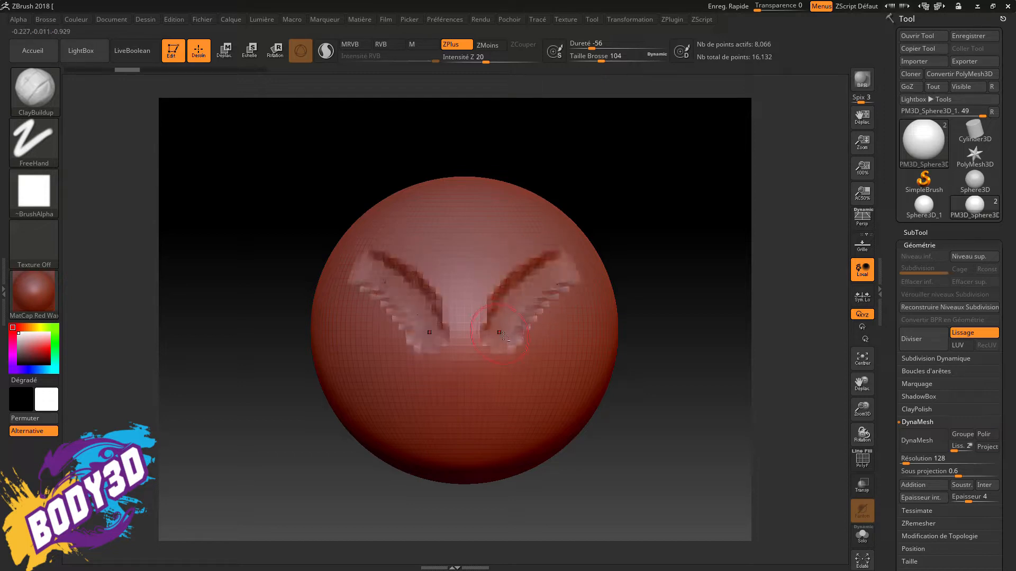
key("ctrl")
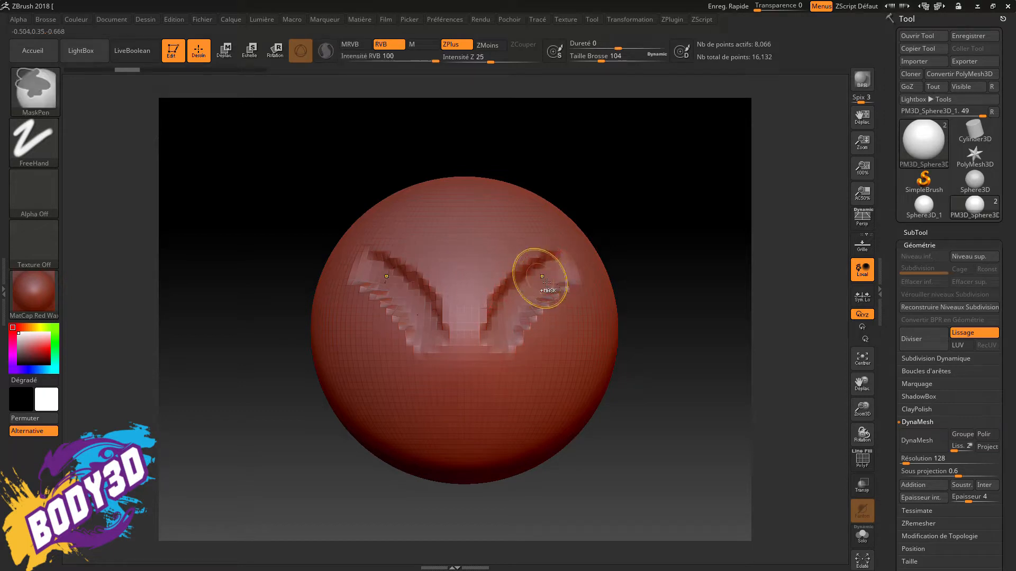
key("ctrl+z")
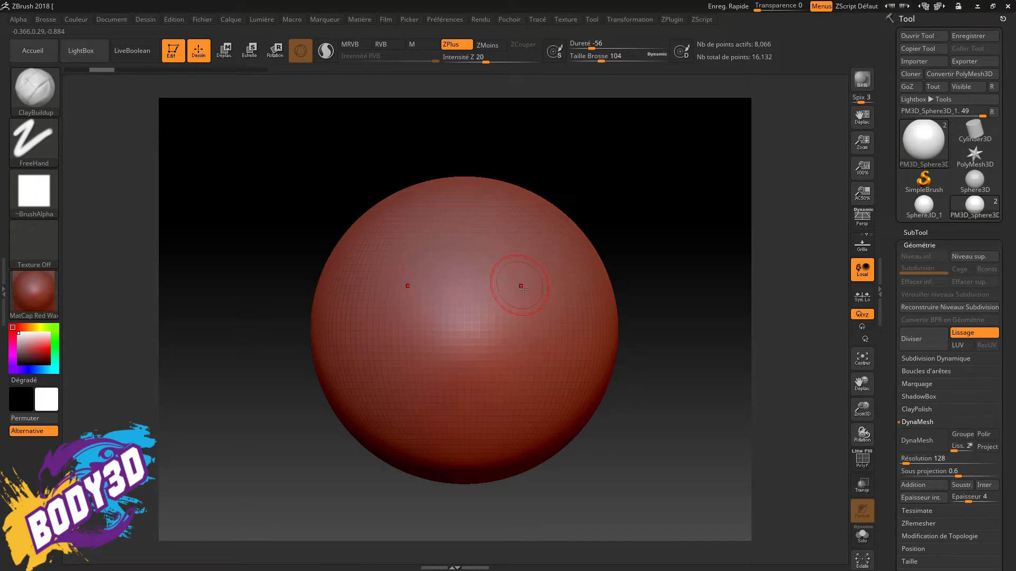
Step: Increase the brush size to 217 and undo the test strokes
key("s")
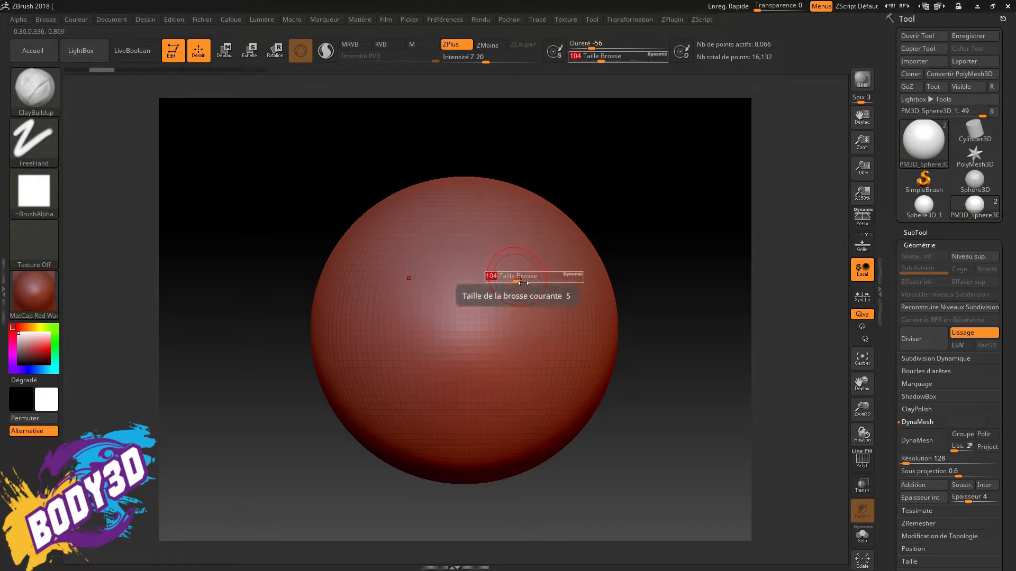
mouse_move(523, 283)
left_mouse_down()
mouse_move(544, 286)
mouse_move(487, 302)
mouse_move(546, 285)
mouse_move(534, 296)
left_mouse_up()
key("s")
key("ctrl+z")
key("ctrl+z")
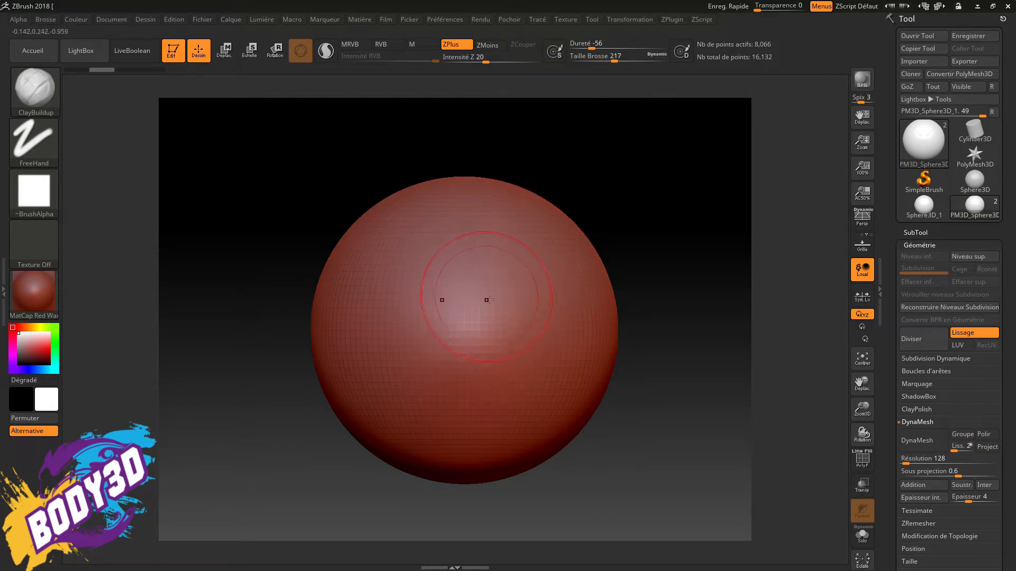
Step: Set the brush size to 90 and choose the Blob sculpting brush
key("s")
left_click_drag(523, 305, 496, 307)
left_click(41, 98)
key("b")
key("b")
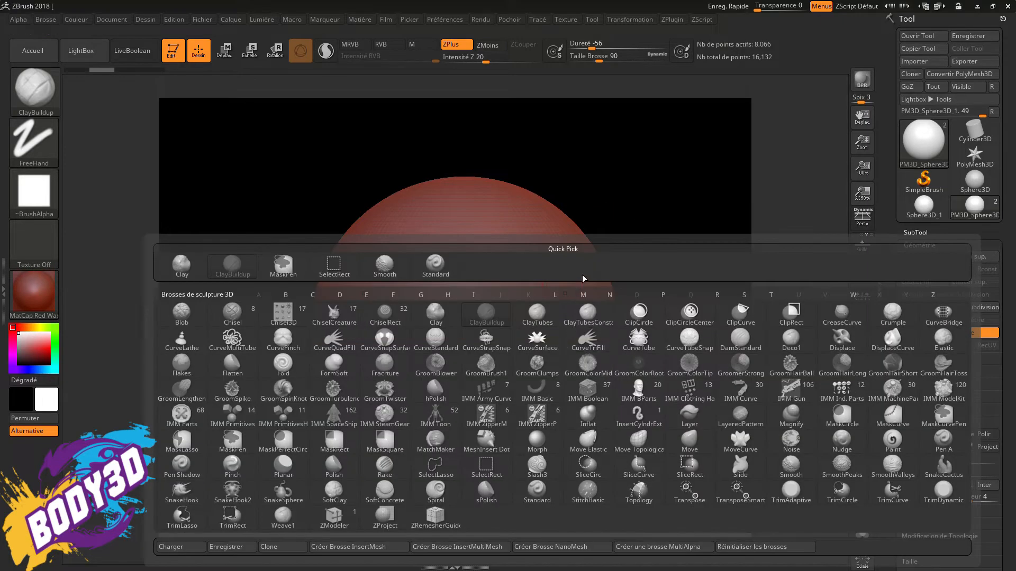
left_click(588, 353)
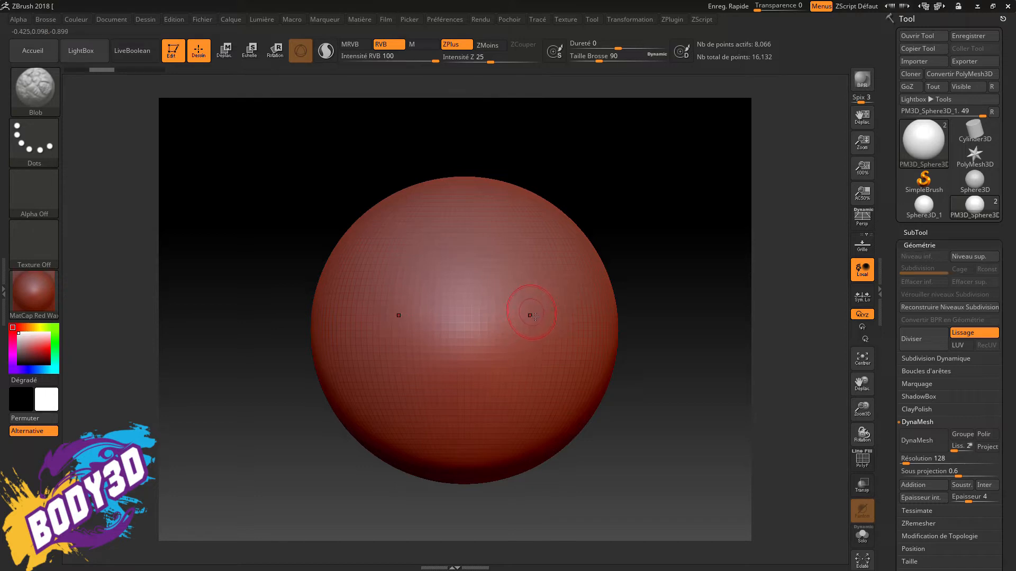
Step: Switch to Move mode and try shifting the sphere with the transform gizmo, undoing each move
key("w")
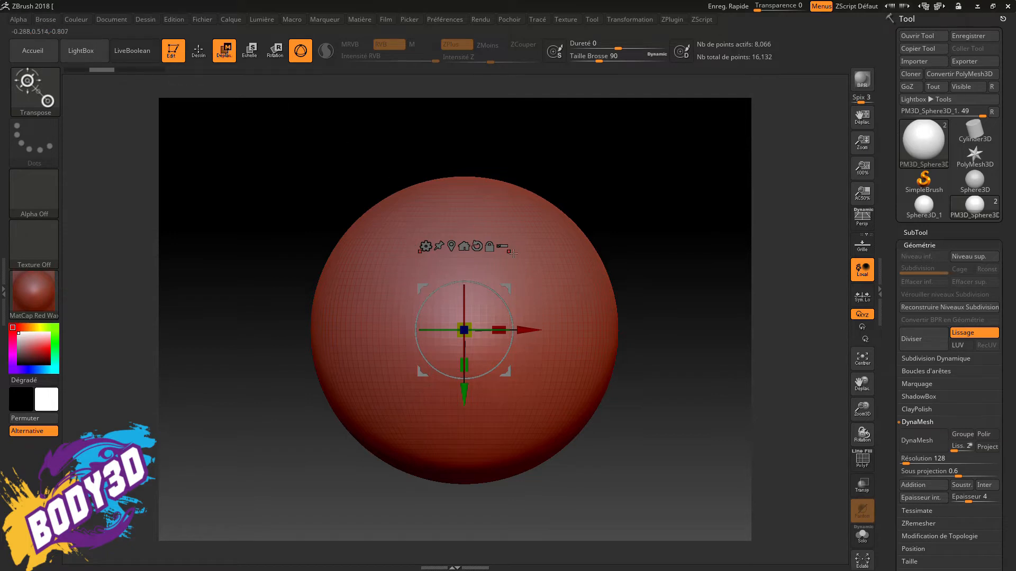
left_click_drag(518, 281, 566, 238)
left_click_drag(577, 295, 613, 291)
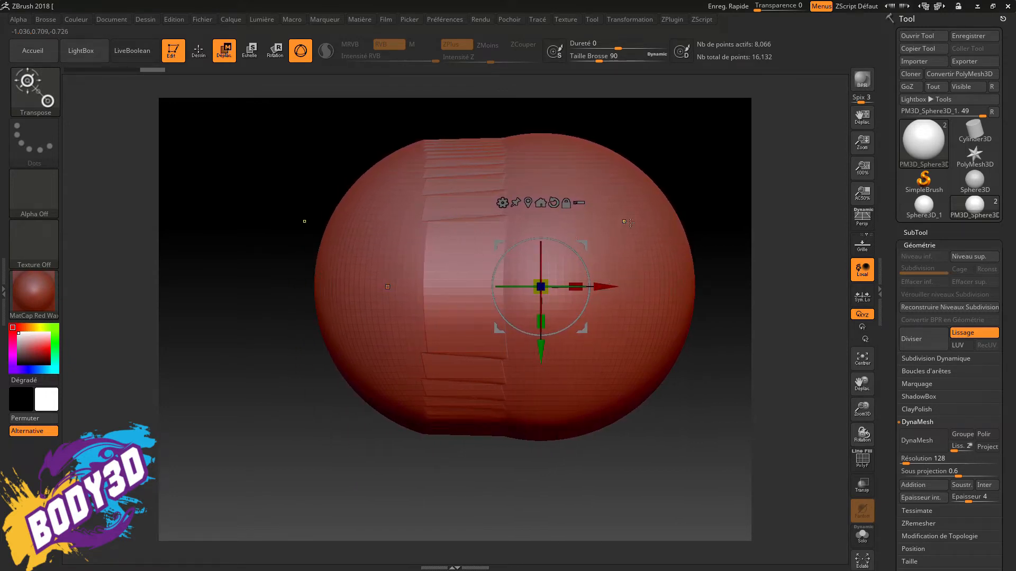
key("ctrl+z")
mouse_move(555, 290)
left_mouse_down()
mouse_move(585, 292)
mouse_move(540, 293)
left_mouse_up()
mouse_move(496, 343)
left_mouse_down()
mouse_move(496, 376)
mouse_move(496, 331)
mouse_move(496, 363)
mouse_move(496, 353)
left_mouse_up()
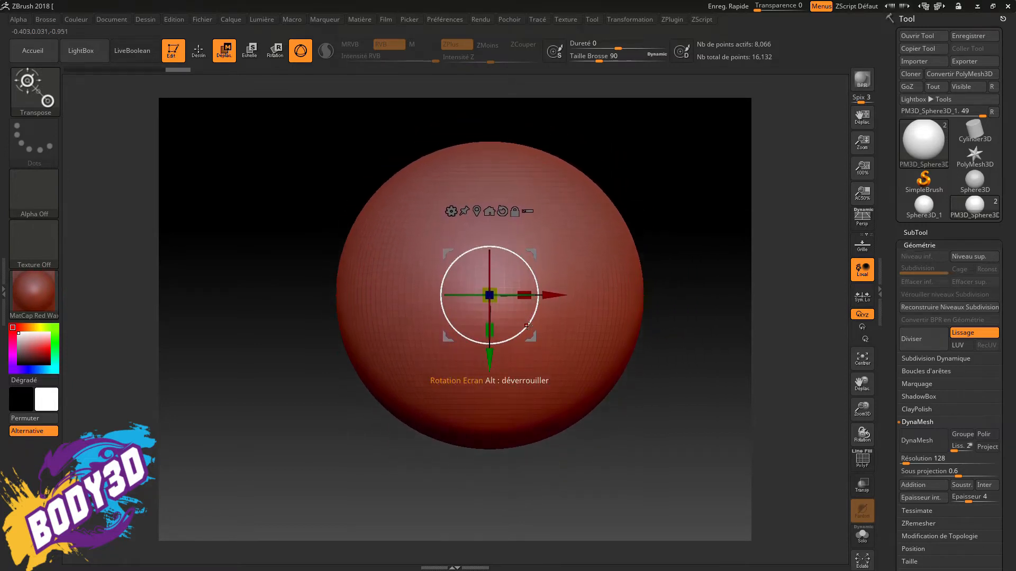
key("ctrl+z")
key("ctrl+z")
key("ctrl+z")
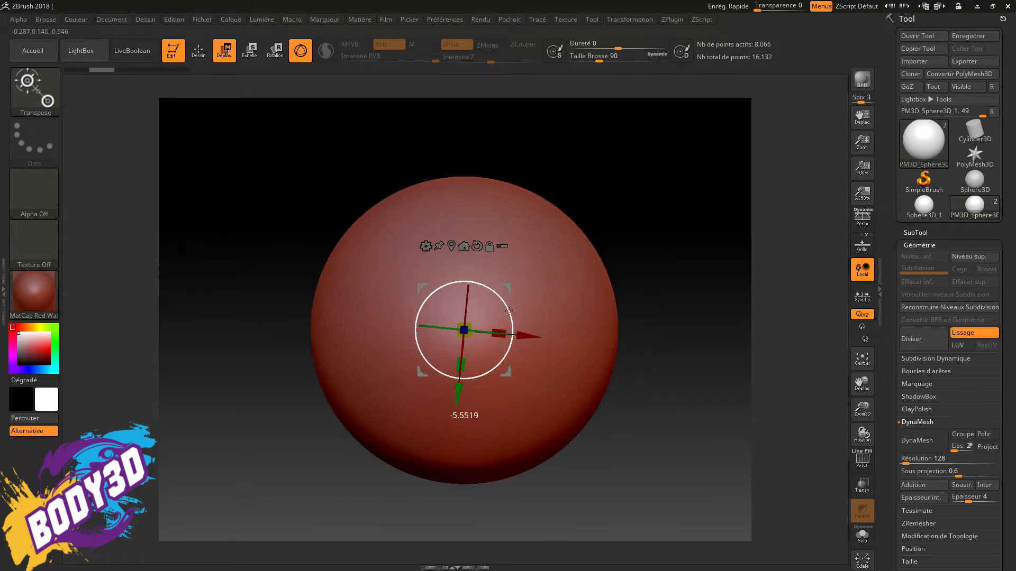
Step: Rotate the sphere with the gizmo while showing its polyframe wireframe, and undo the rotation
left_click_drag(474, 308, 496, 333)
key("shift+f")
key("ctrl+z")
key("ctrl+z")
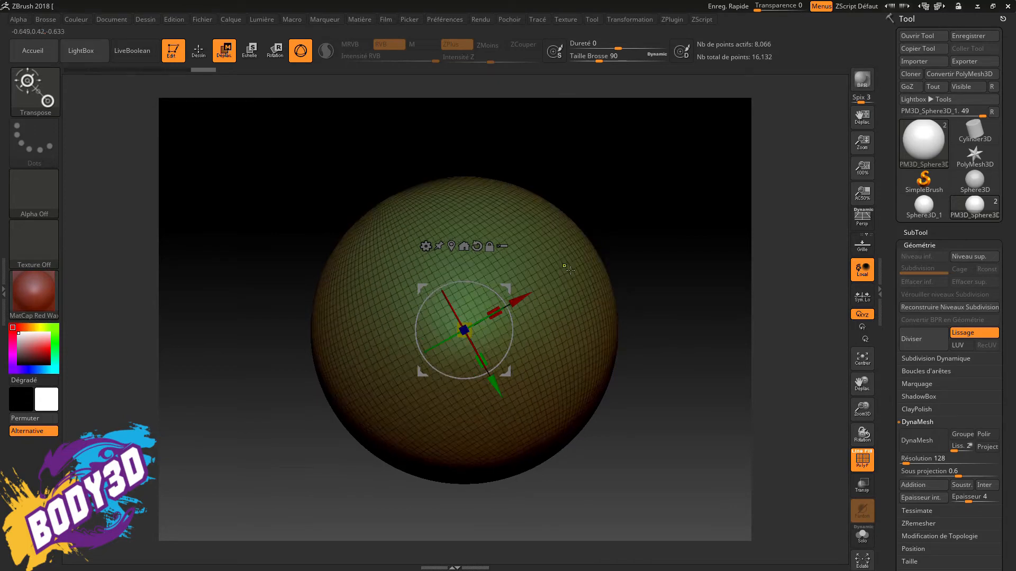
key("ctrl+z")
key("ctrl+z")
key("ctrl+z")
key("ctrl+z")
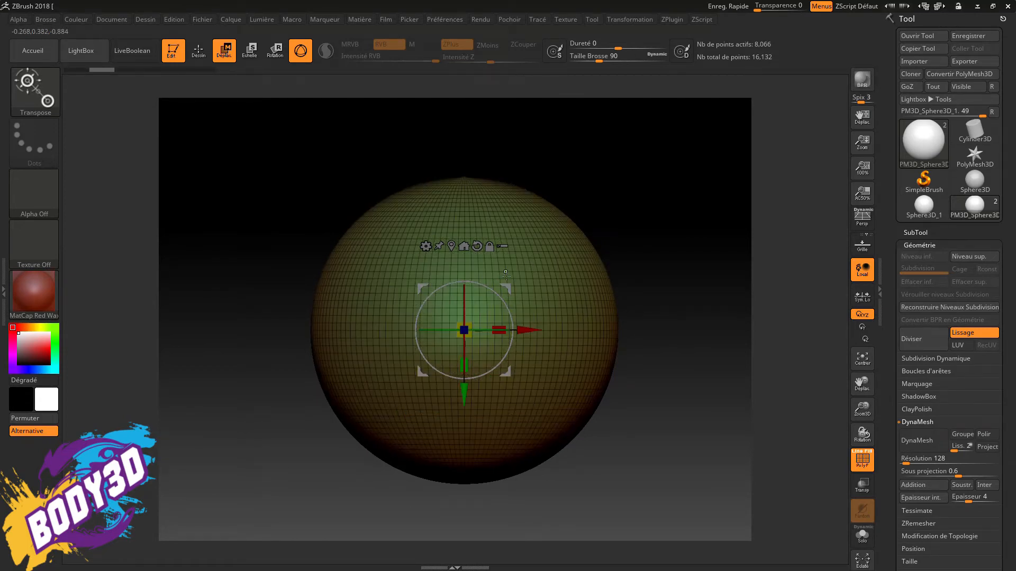
Step: Scale the whole sphere uniformly on all axes with the transform gizmo
key("f")
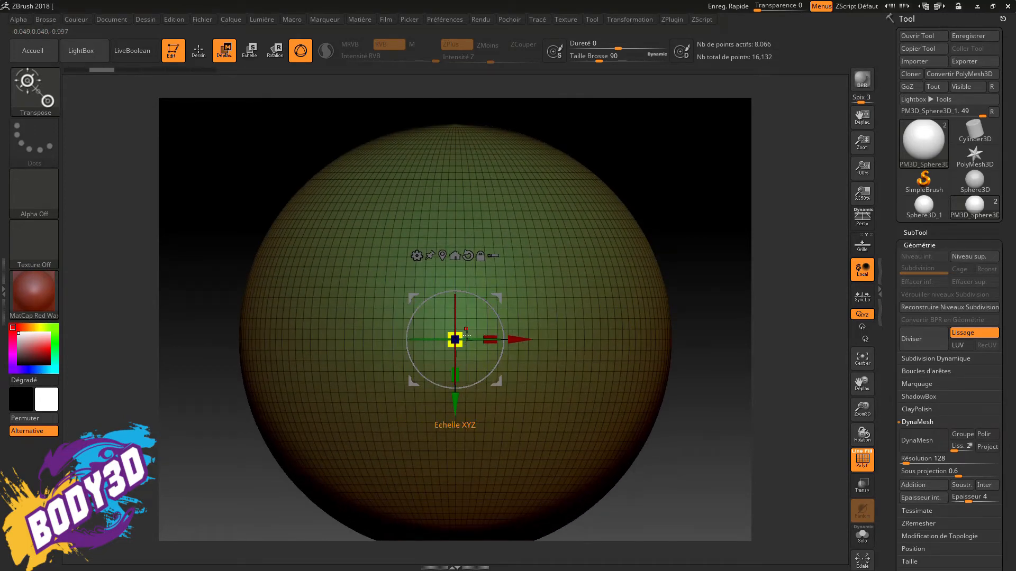
left_click_drag(469, 337, 533, 289)
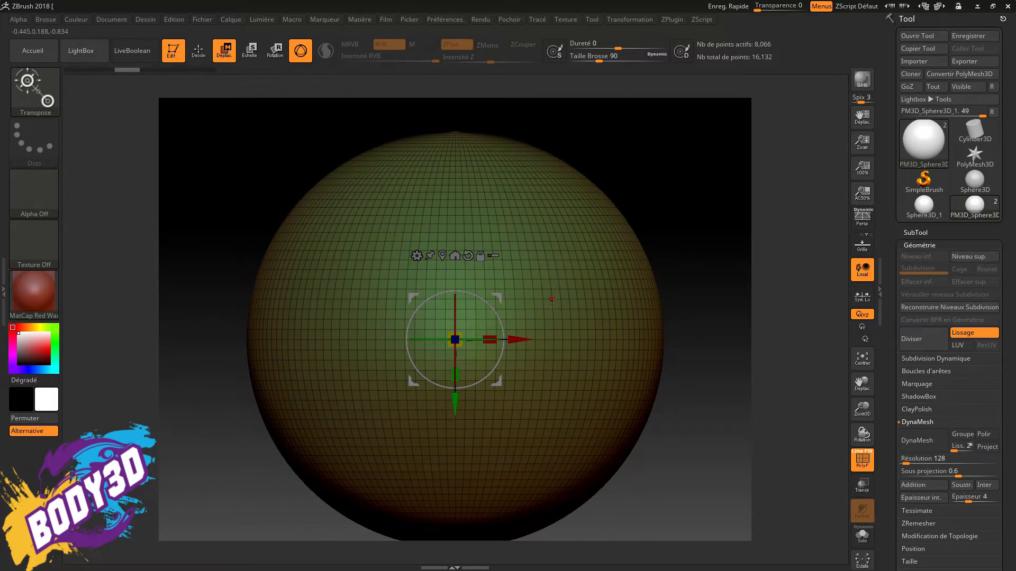
key("f")
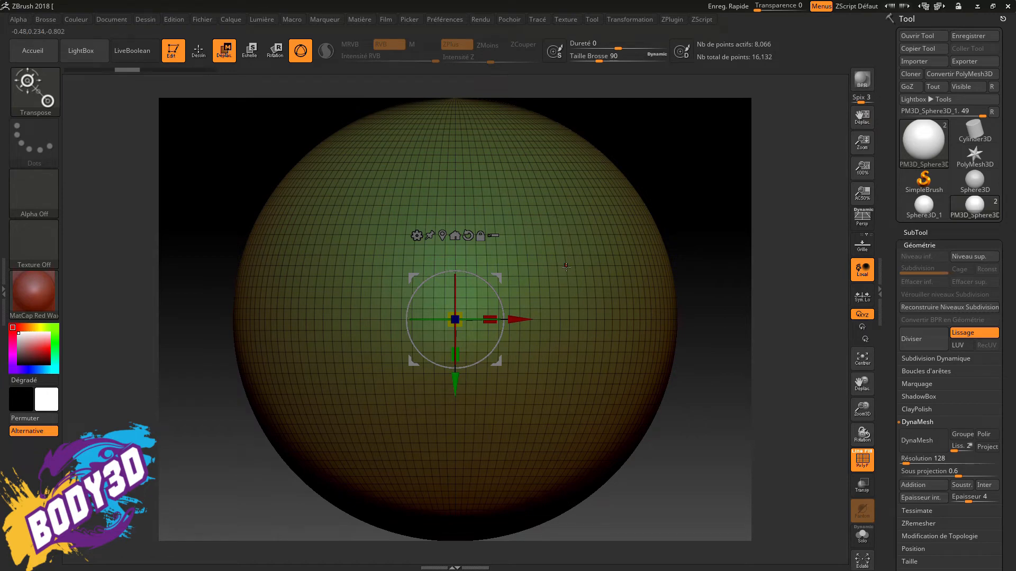
mouse_move(609, 190)
right_mouse_down("alt")
mouse_move(564, 267)
mouse_move(601, 202)
right_mouse_up("alt")
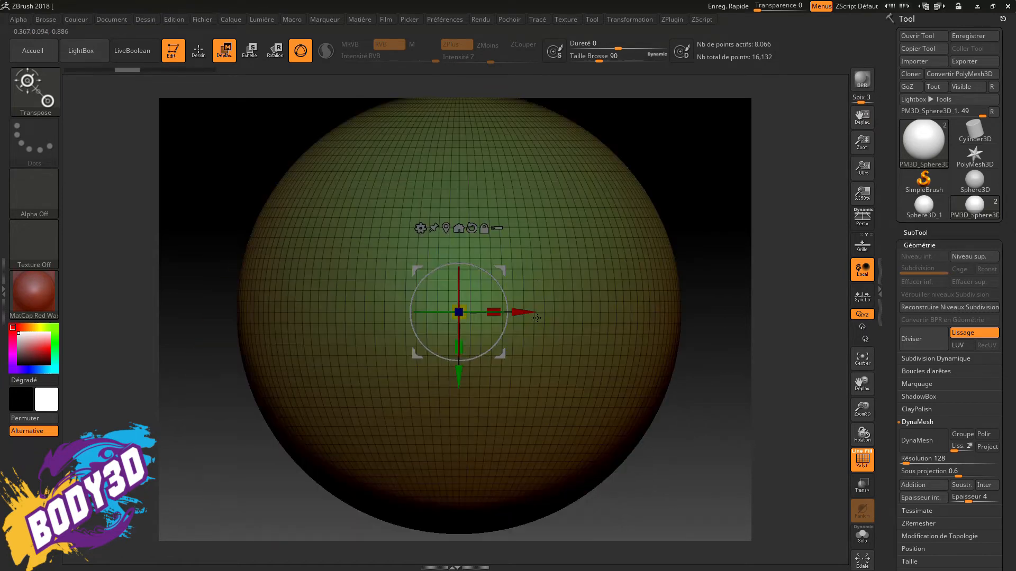
mouse_move(556, 280)
right_mouse_down("ctrl")
mouse_move(570, 244)
mouse_move(552, 275)
right_mouse_up("ctrl")
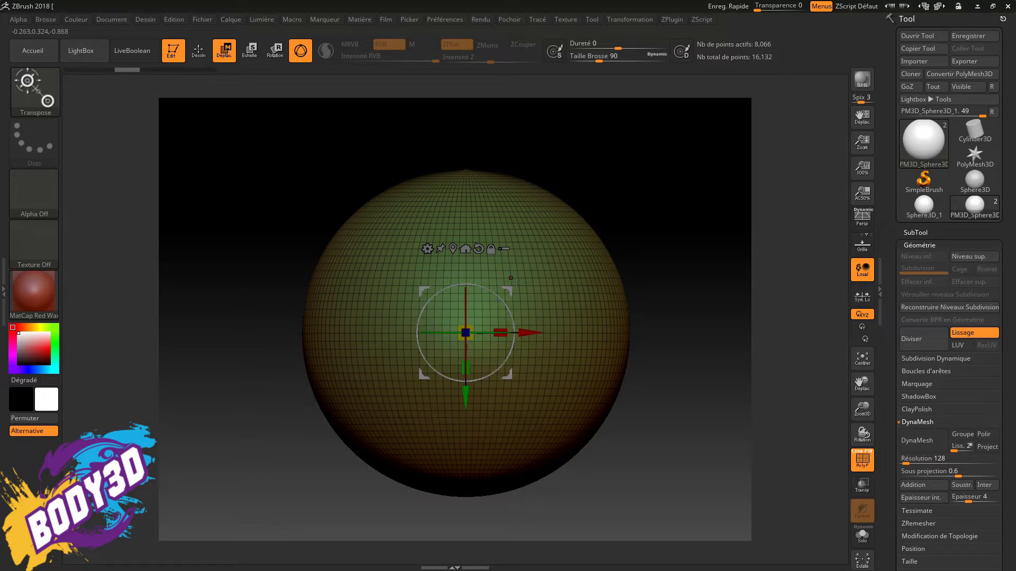
Step: Return to Draw mode and try a winding Blob stroke across the sphere, undoing it
key("q")
mouse_move(486, 294)
left_mouse_down()
mouse_move(466, 317)
mouse_move(582, 339)
mouse_move(413, 392)
mouse_move(566, 265)
mouse_move(474, 207)
mouse_move(399, 350)
left_mouse_up()
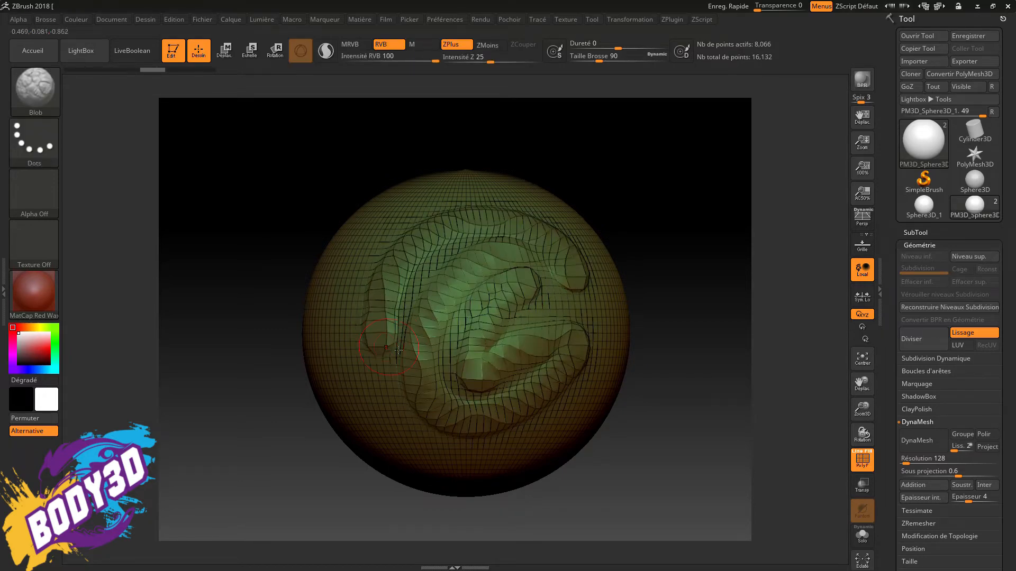
key("ctrl+z")
Step: Hide the sphere's polyframe wireframe display
key("f")
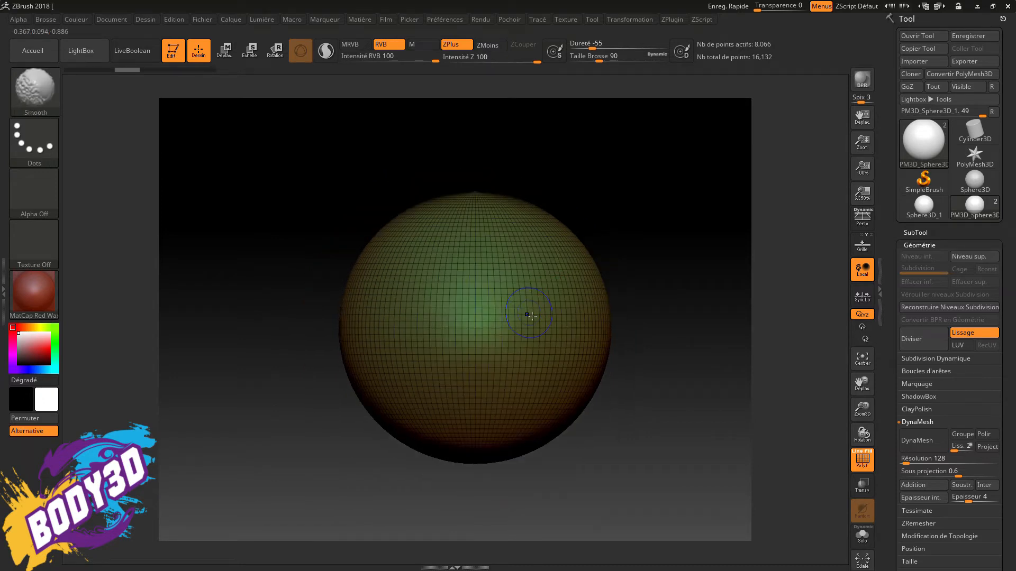
key("shift+f")
mouse_move(533, 298)
right_mouse_down("ctrl")
mouse_move(524, 316)
mouse_move(534, 305)
right_mouse_up("ctrl")
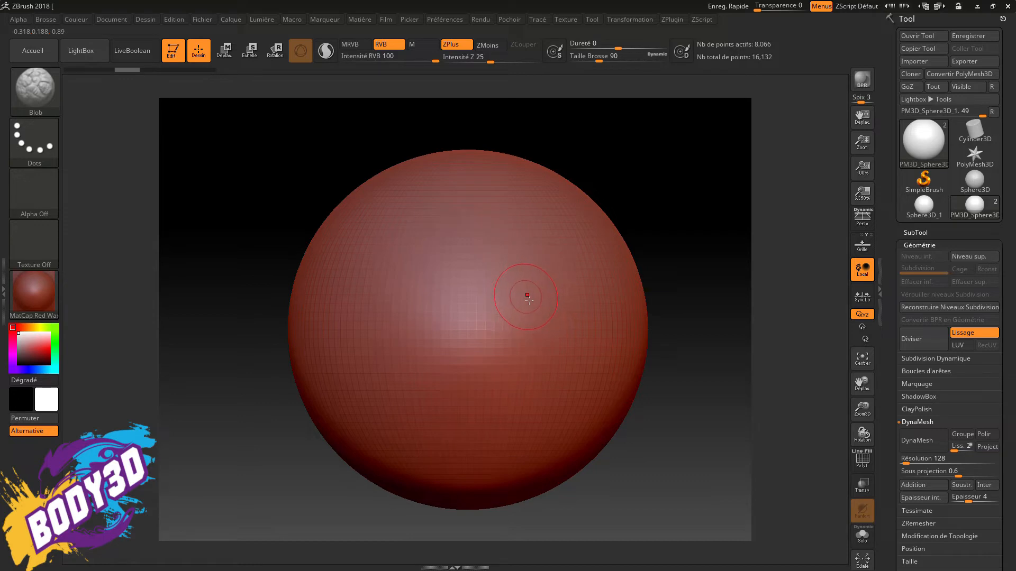
key("shift")
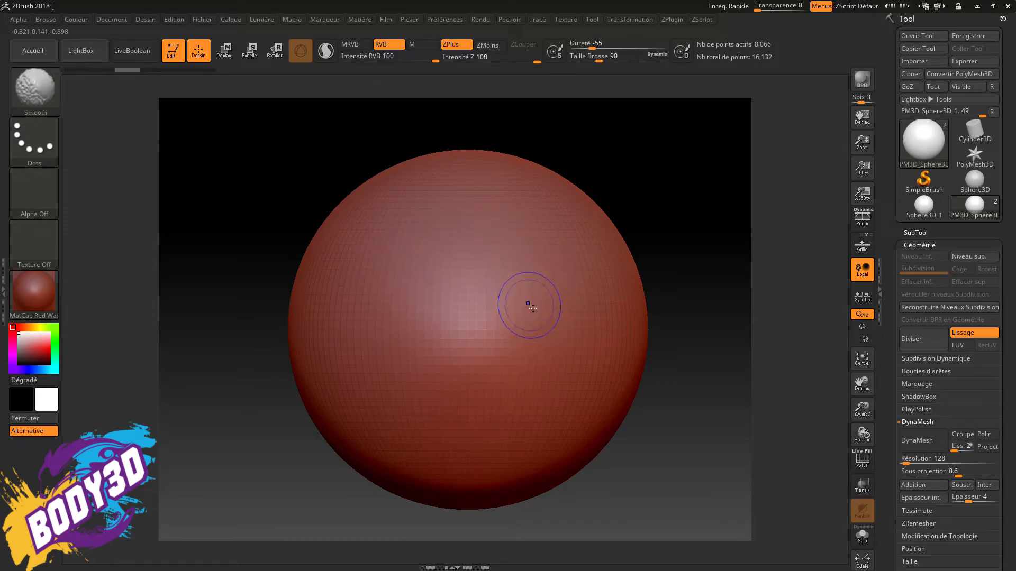
key("ctrl")
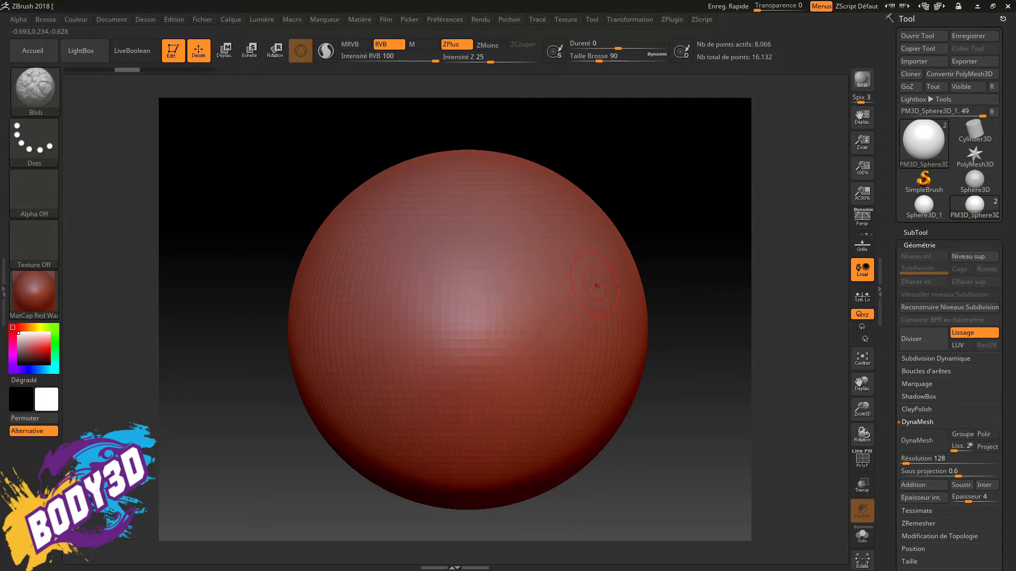
mouse_move(356, 305)
right_mouse_down("alt")
mouse_move(550, 292)
mouse_move(348, 307)
right_mouse_up("alt")
right_click_drag(659, 308, 533, 310, "alt")
right_click_drag(406, 267, 544, 274, "alt")
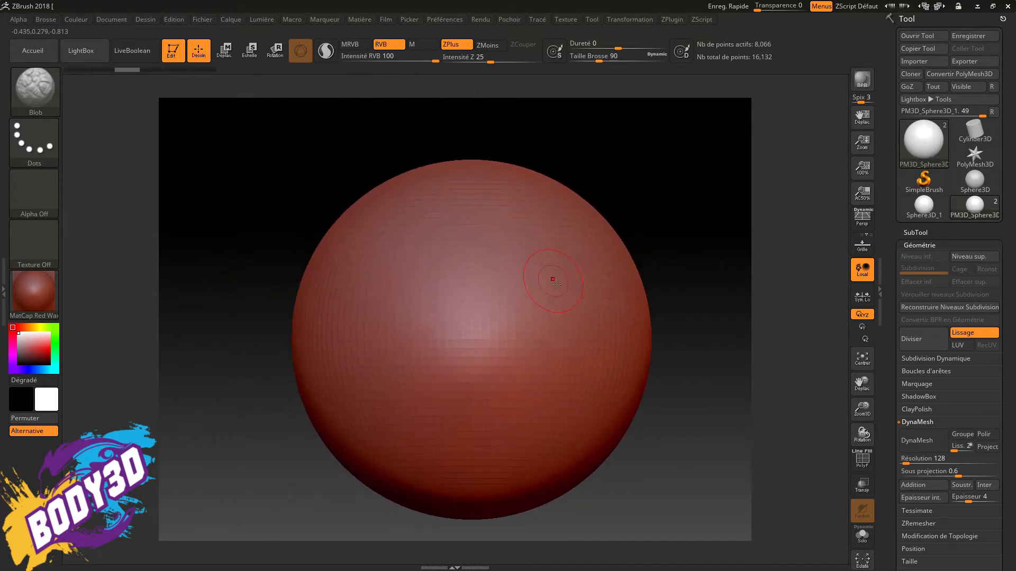
right_click_drag(566, 256, 566, 249, "alt")
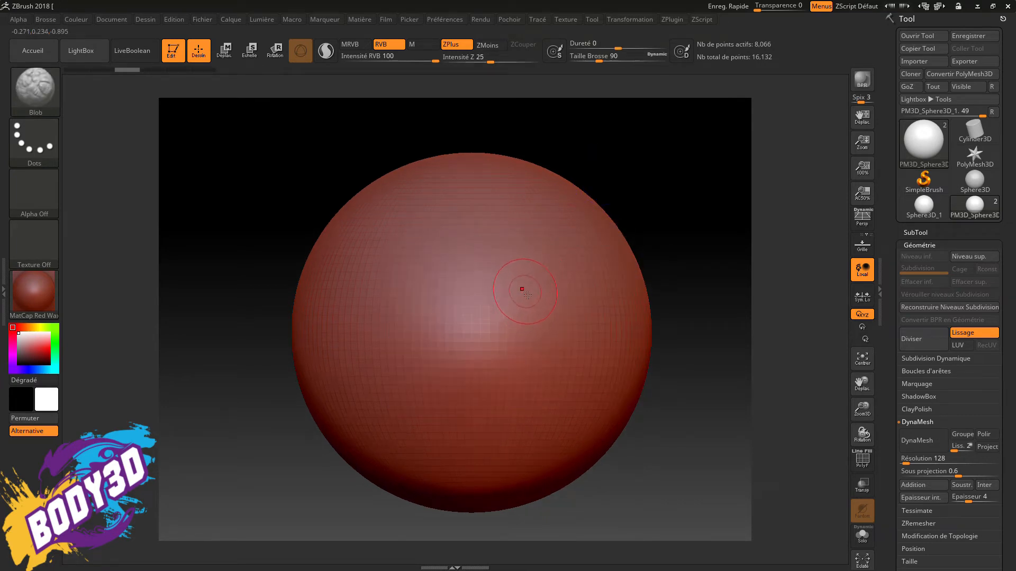
Step: Replace a one-sided Blob test stroke with mirrored diagonal Blob strokes on the sphere's front
left_click_drag(564, 267, 566, 262)
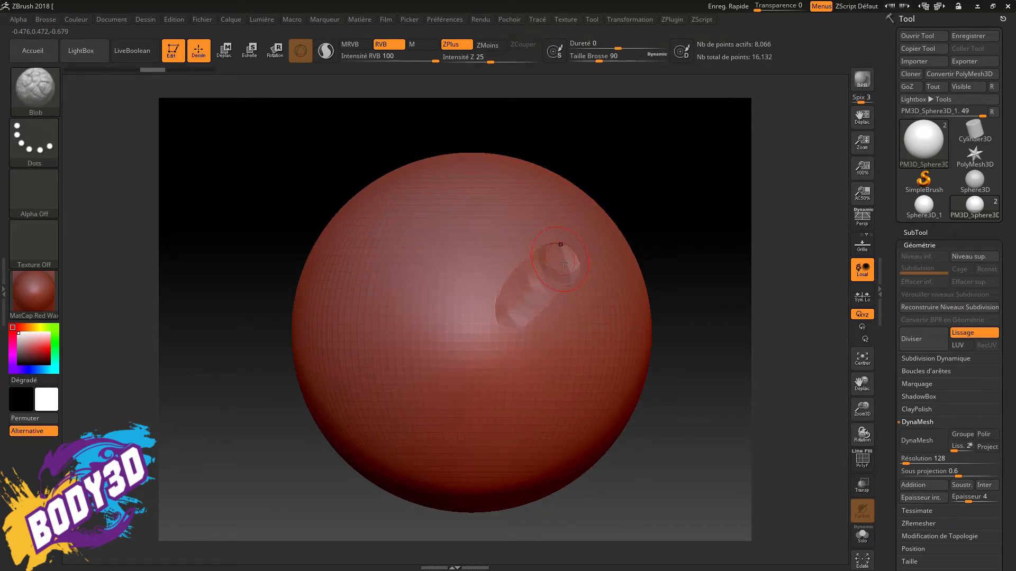
key("ctrl+z")
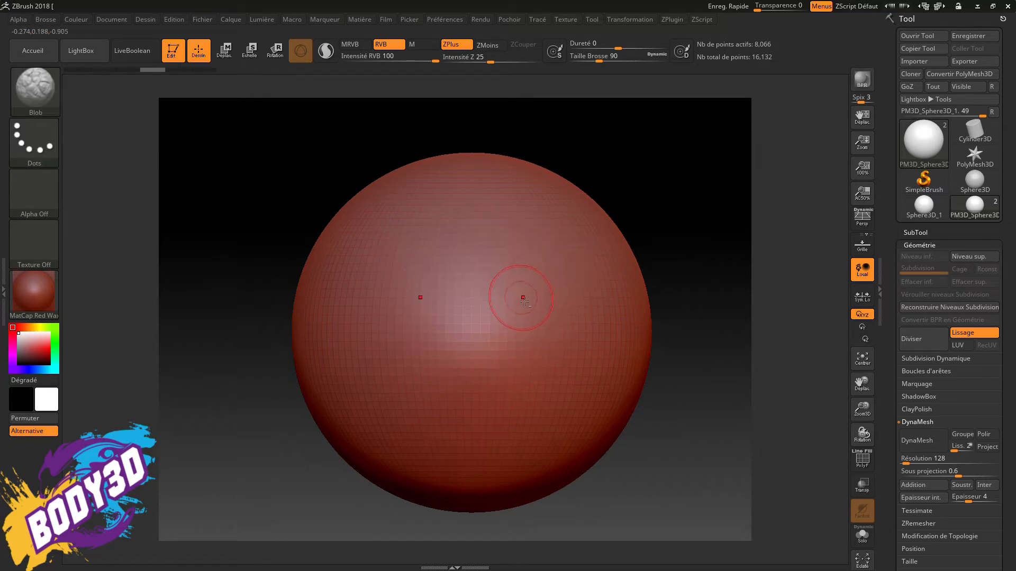
mouse_move(524, 300)
left_mouse_down()
mouse_move(569, 254)
mouse_move(535, 286)
left_mouse_up()
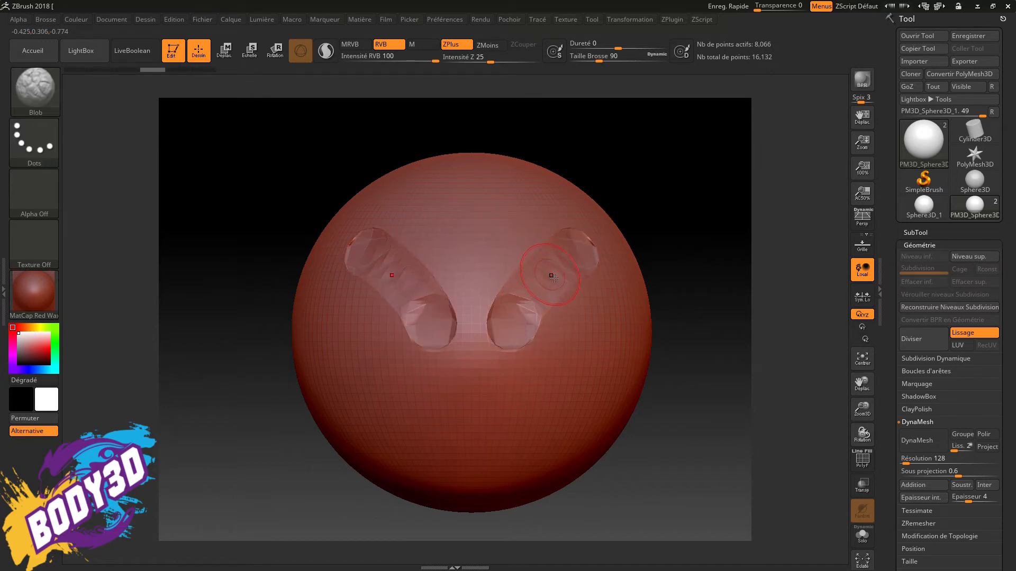
right_click_drag(554, 279, 604, 280)
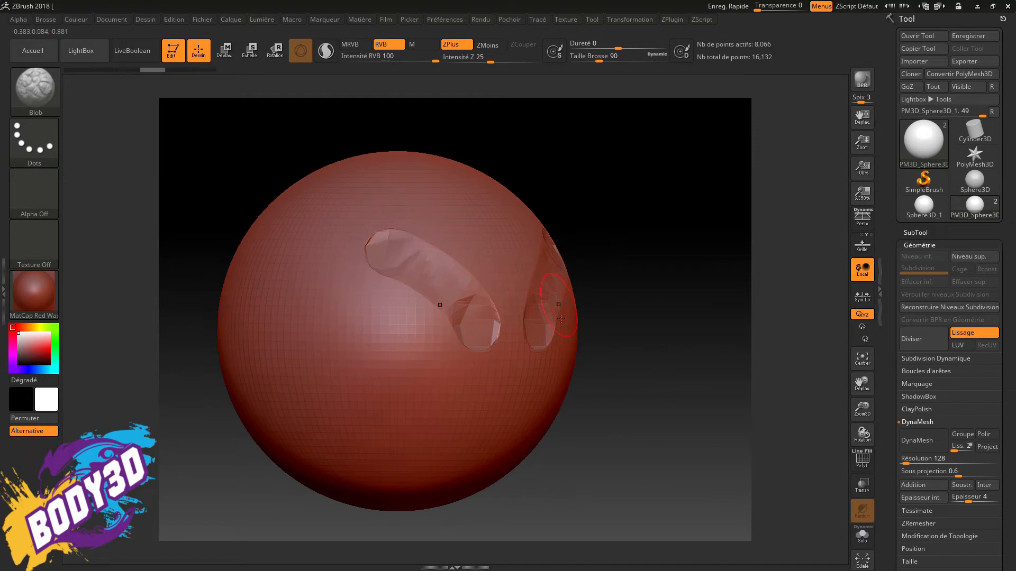
Step: Add mirrored Blob strokes below and over the lower ends of the diagonal ridges, undoing the outermost small pair
left_click_drag(542, 346, 539, 357)
right_click_drag(539, 358, 490, 360)
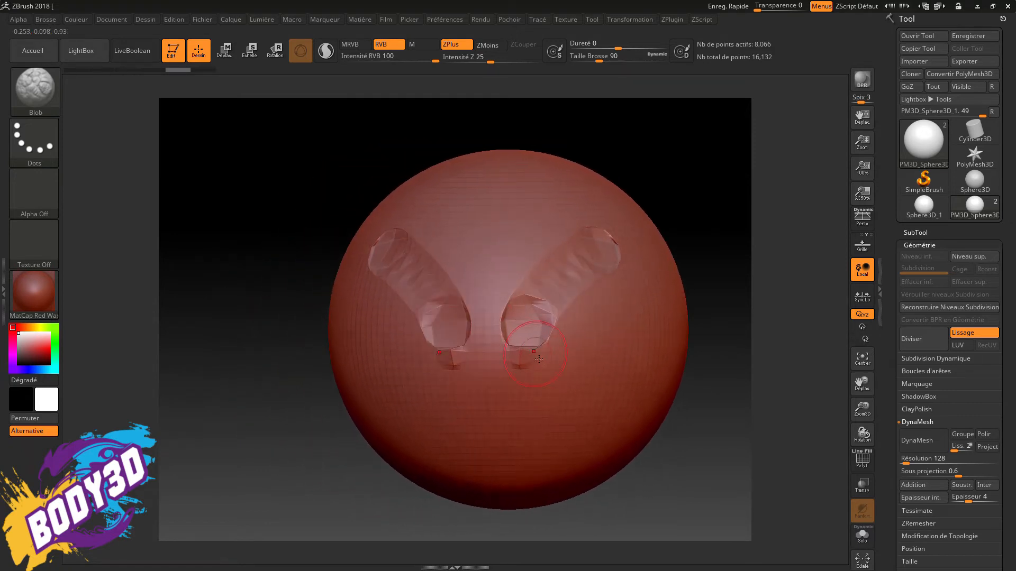
left_click_drag(531, 360, 553, 370)
right_click_drag(561, 319, 531, 307)
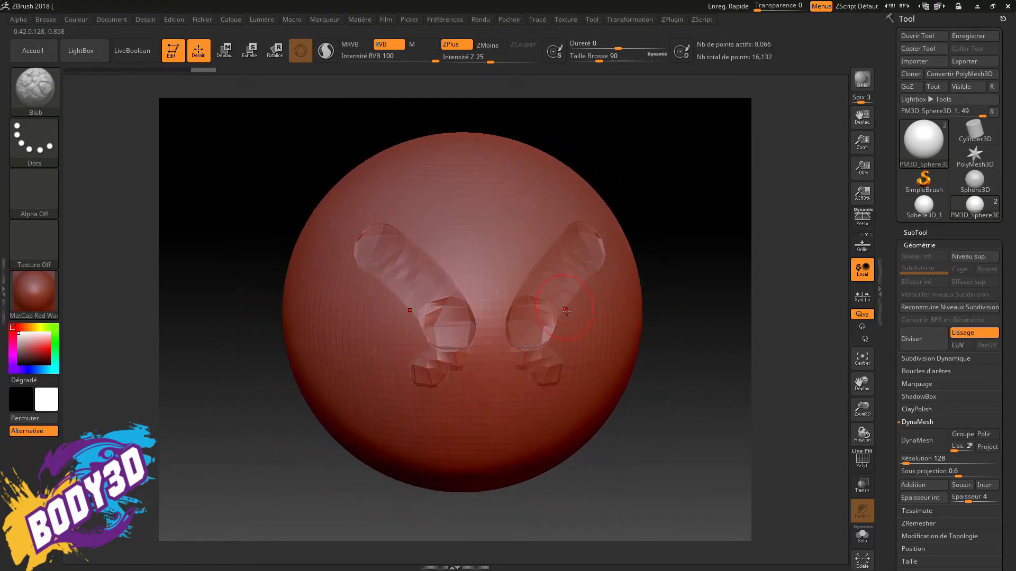
key("ctrl+z")
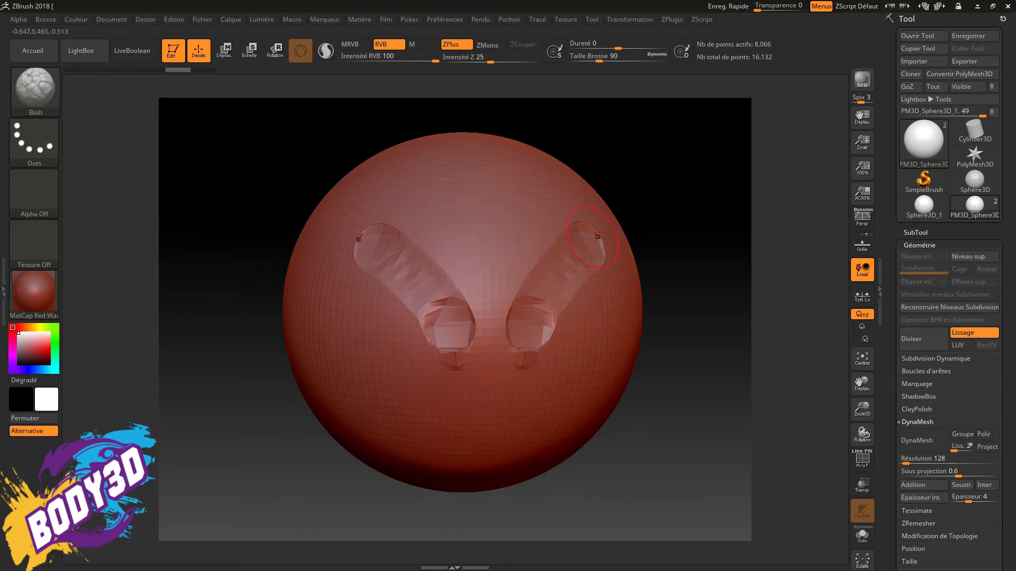
right_click(583, 237, "shift")
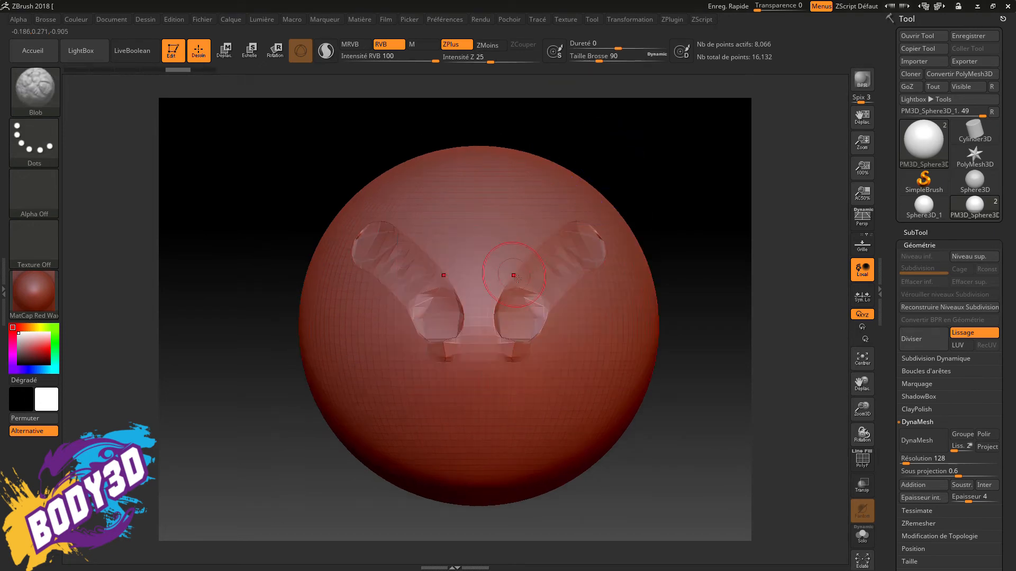
mouse_move(516, 344)
left_mouse_down()
mouse_move(512, 355)
mouse_move(529, 306)
left_mouse_up()
Step: Smooth out the mirrored ridges with the Smooth brush and undo the smoothing
left_click_drag(566, 249, 519, 344, "shift")
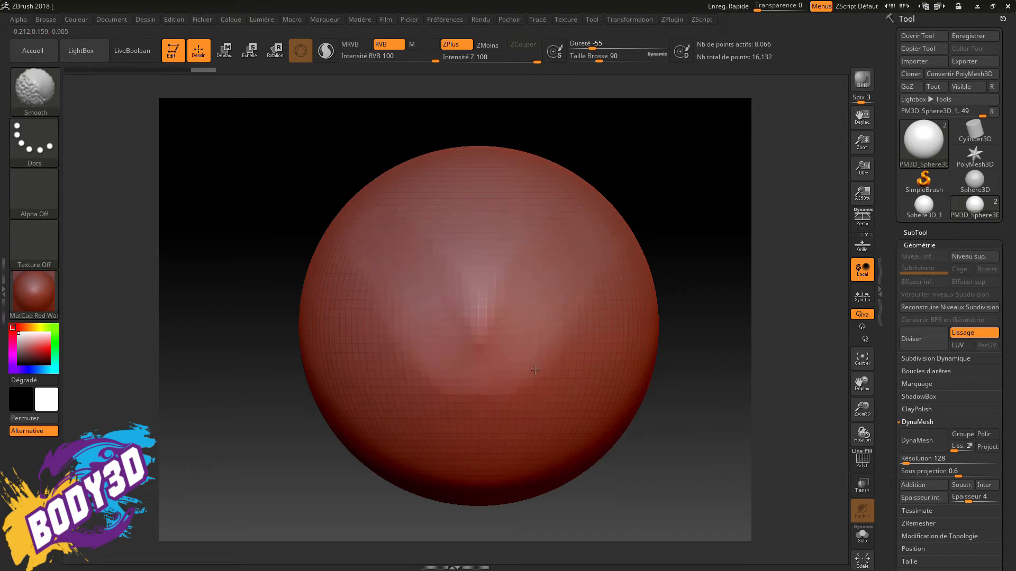
mouse_move(538, 318)
right_mouse_down()
mouse_move(610, 300)
mouse_move(595, 296)
right_mouse_up()
key("ctrl+z")
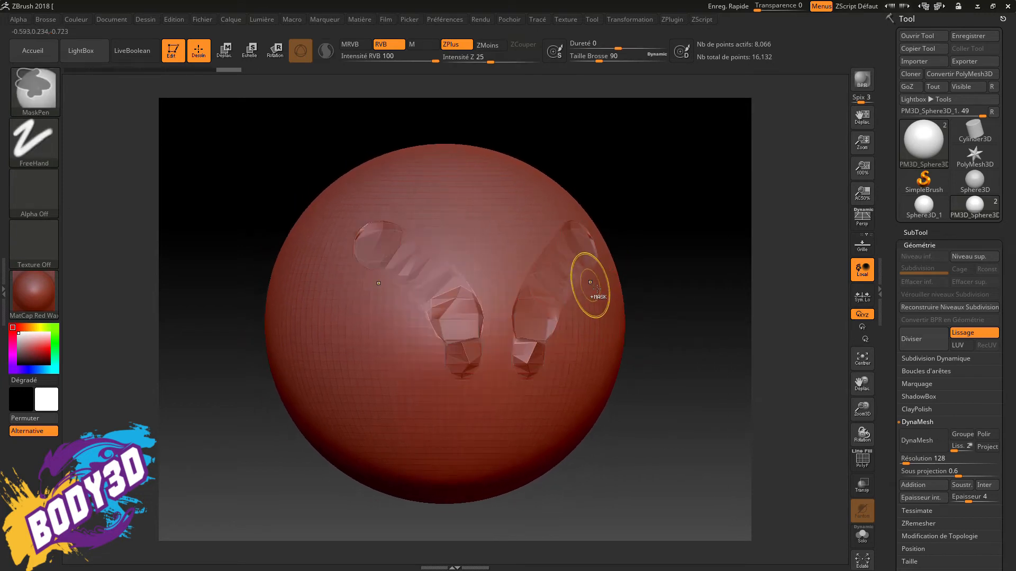
Step: Undo all the remaining mirrored Blob strokes on the sphere
key("ctrl+z")
key("ctrl+z")
key("ctrl+z")
key("ctrl+z")
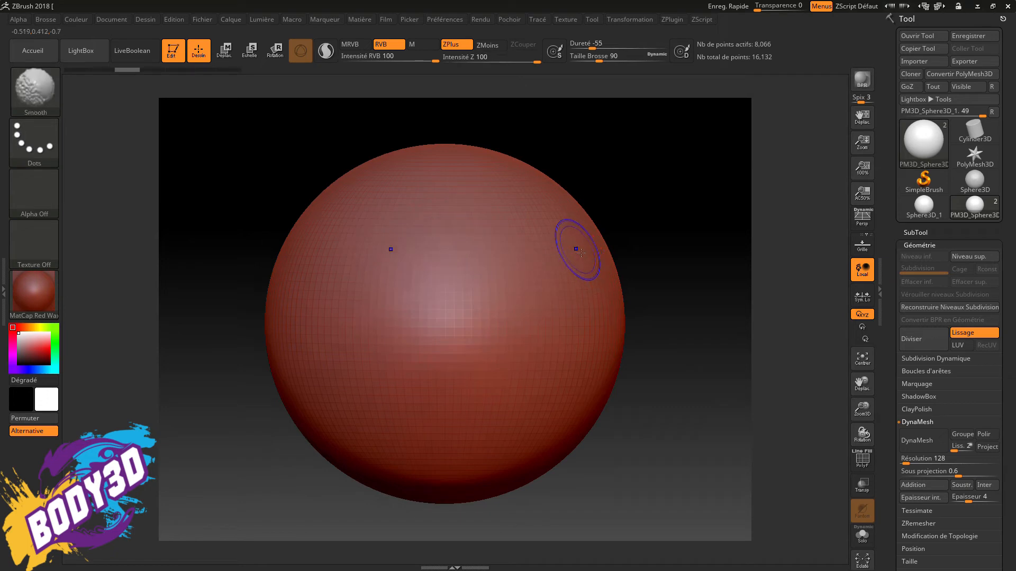
Step: Examine the bare sphere by zooming, panning and rotating the view, returning to an enlarged, straight front view
mouse_move(550, 214)
right_mouse_down("shift")
mouse_move(536, 318)
mouse_move(570, 283)
mouse_move(576, 227)
mouse_move(552, 367)
mouse_move(542, 269)
mouse_move(543, 329)
right_mouse_up("shift")
key("ctrl")
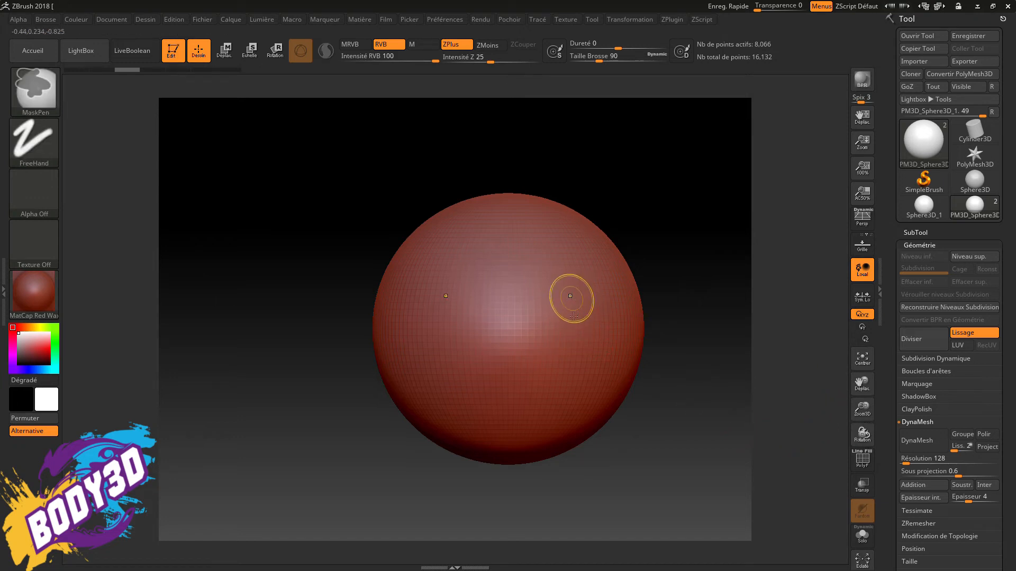
mouse_move(574, 301)
right_mouse_down("ctrl")
mouse_move(575, 332)
mouse_move(576, 288)
mouse_move(576, 317)
mouse_move(575, 306)
right_mouse_up("ctrl")
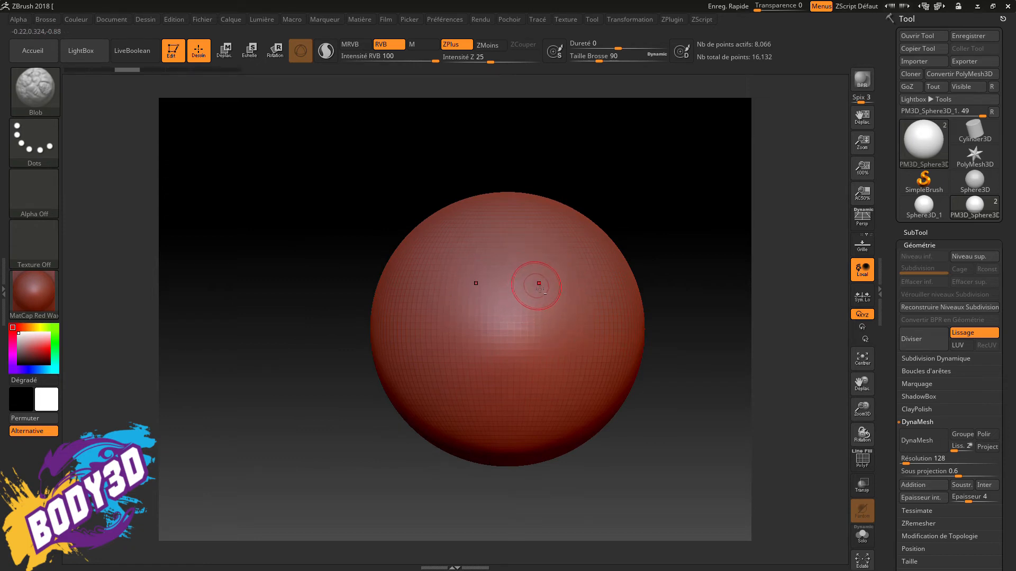
mouse_move(540, 289)
right_mouse_down("alt")
mouse_move(579, 262)
mouse_move(580, 283)
mouse_move(419, 301)
mouse_move(562, 259)
mouse_move(536, 231)
mouse_move(459, 260)
mouse_move(550, 231)
mouse_move(537, 283)
mouse_move(567, 265)
mouse_move(545, 267)
mouse_move(558, 284)
mouse_move(526, 295)
mouse_move(556, 294)
mouse_move(546, 313)
mouse_move(560, 286)
mouse_move(612, 307)
mouse_move(615, 328)
right_mouse_up("alt")
right_click_drag(535, 322, 419, 317, "alt")
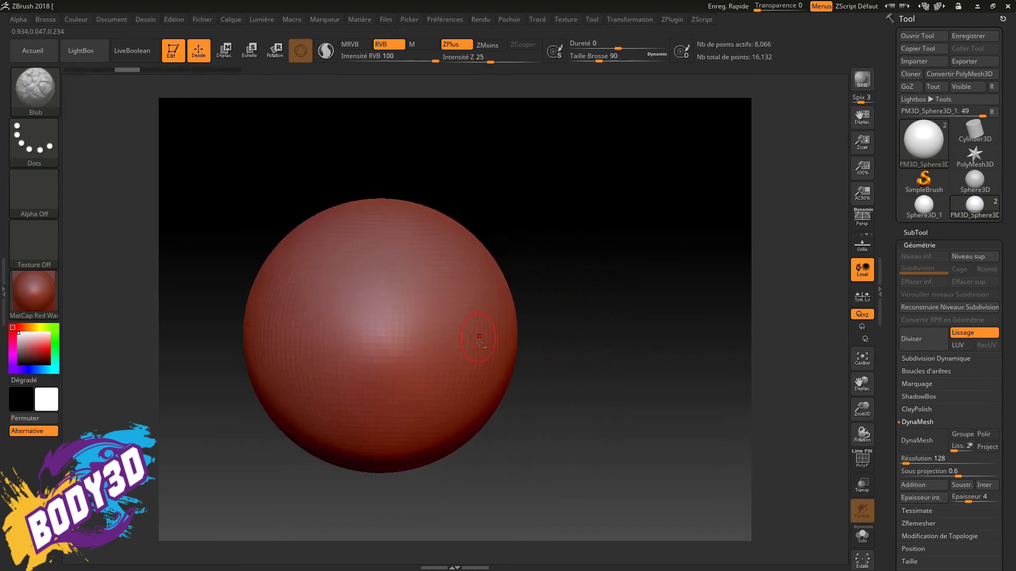
mouse_move(480, 343)
right_mouse_down("alt")
mouse_move(621, 320)
mouse_move(727, 317)
right_mouse_up("alt")
mouse_move(574, 294)
right_mouse_down("alt")
mouse_move(476, 326)
mouse_move(321, 305)
right_mouse_up("alt")
mouse_move(533, 331)
right_mouse_down("alt")
mouse_move(625, 343)
mouse_move(560, 350)
right_mouse_up("alt")
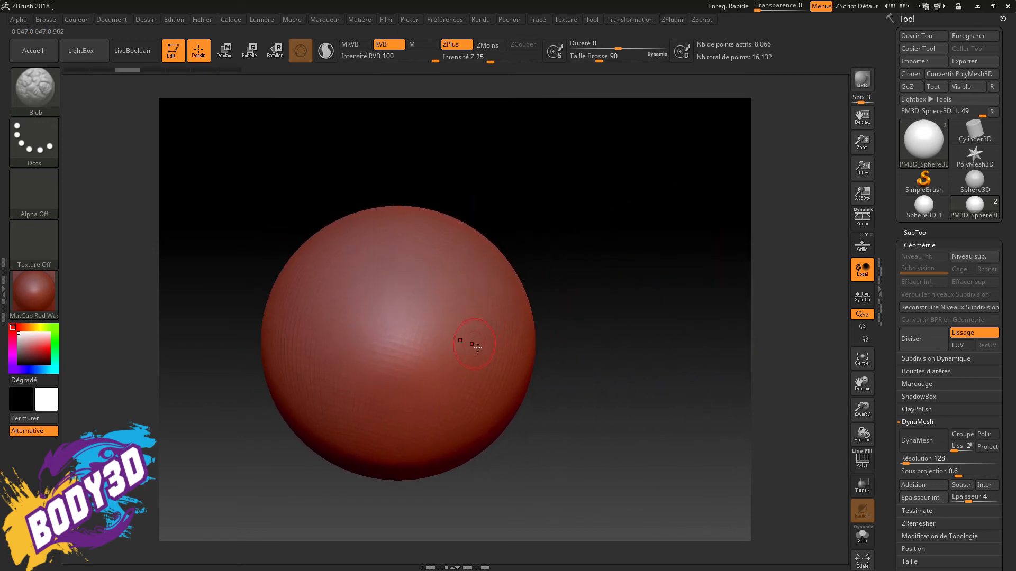
mouse_move(478, 347)
right_mouse_down()
mouse_move(540, 351)
mouse_move(450, 322)
mouse_move(547, 313)
mouse_move(549, 321)
mouse_move(554, 252)
right_mouse_up()
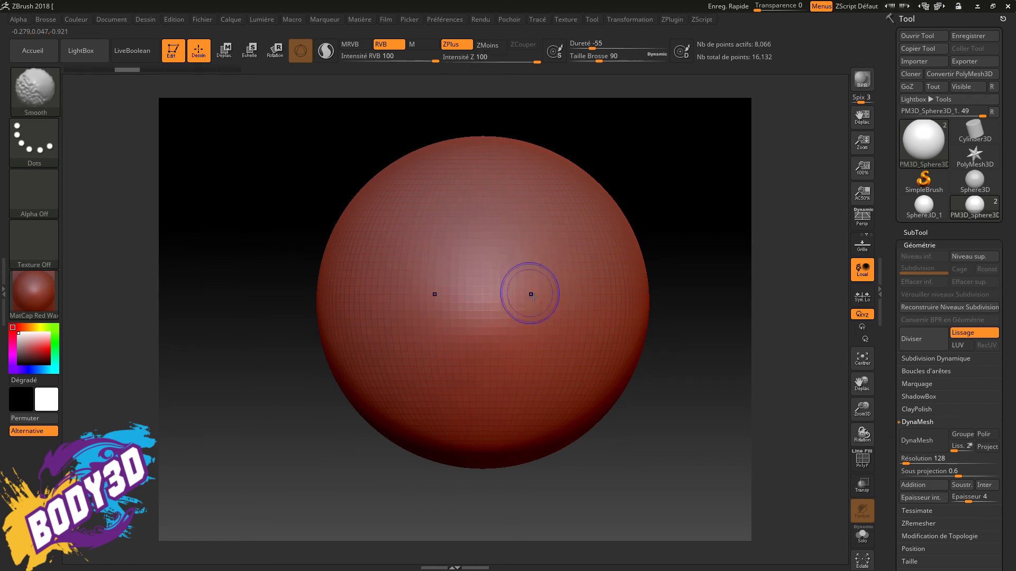
Step: Show the polyframe wireframe on the sphere
key("shift+f")
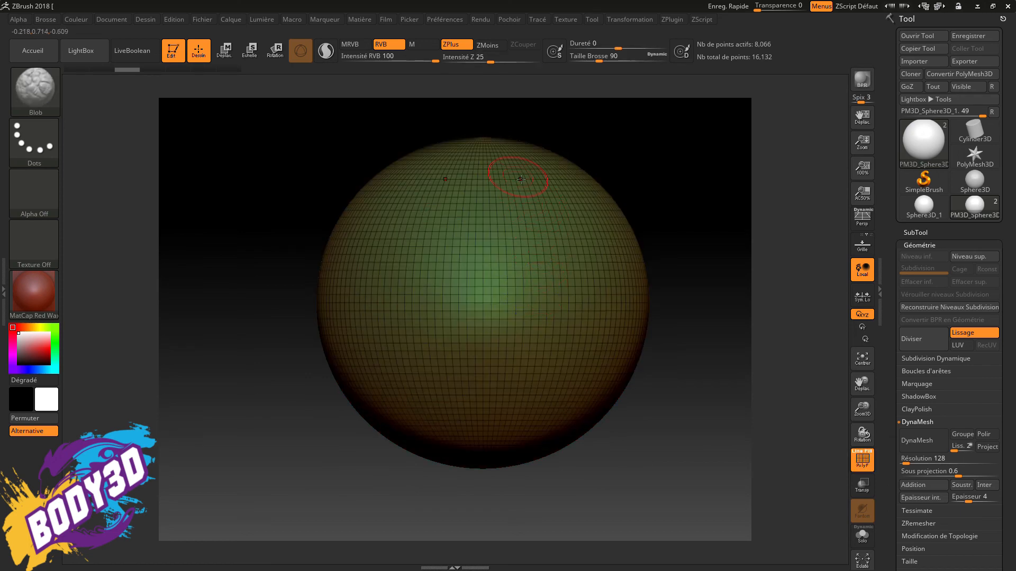